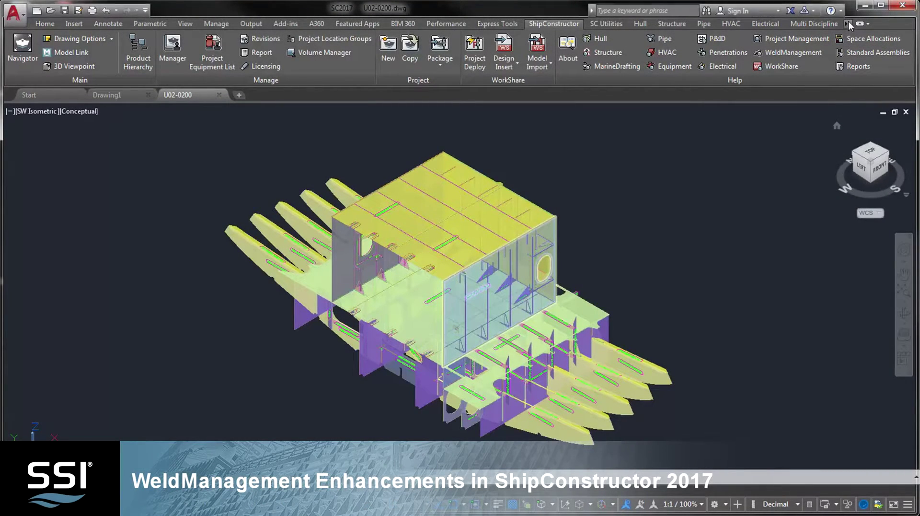
Expand the ribbon overflow to list Production, Nest & Profile Plots, Template and Advantage Pack.
click(849, 25)
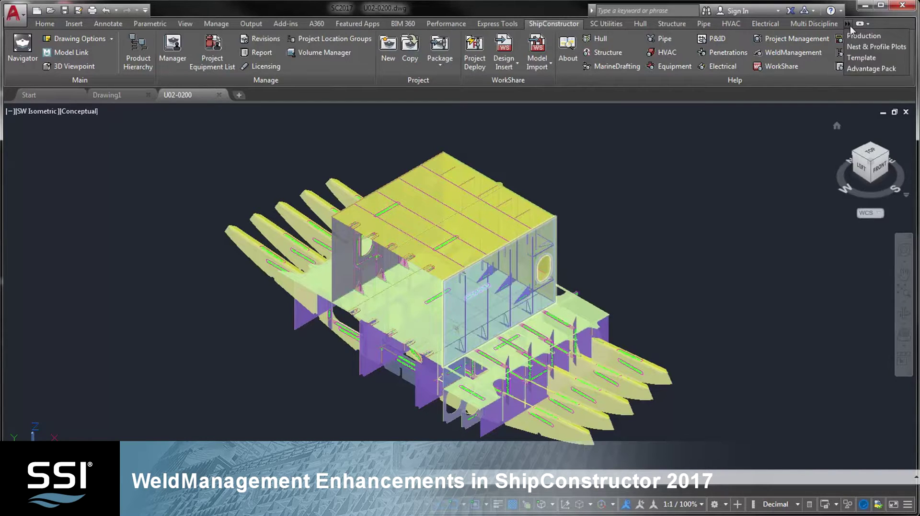
Open Advantage Pack's Weld Manager, load assembly 0200's welds, and auto-hide the palette.
click(868, 69)
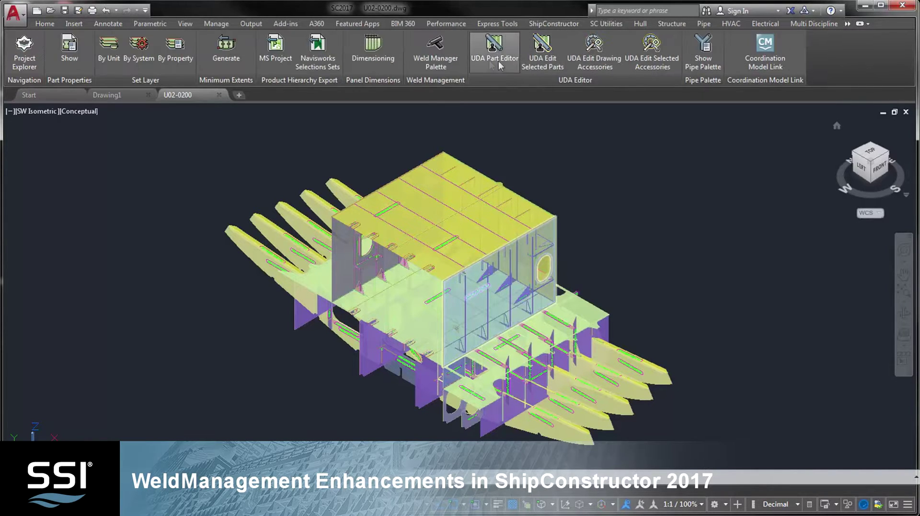
click(453, 65)
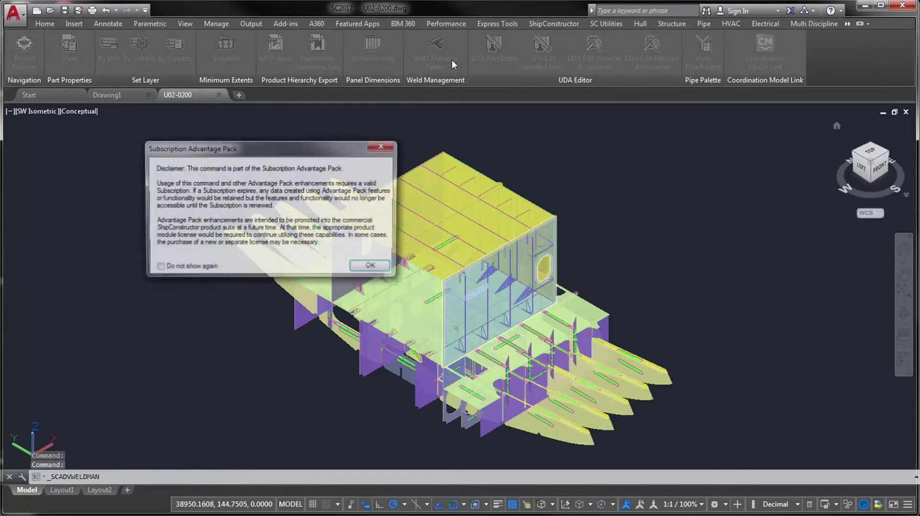
click(383, 268)
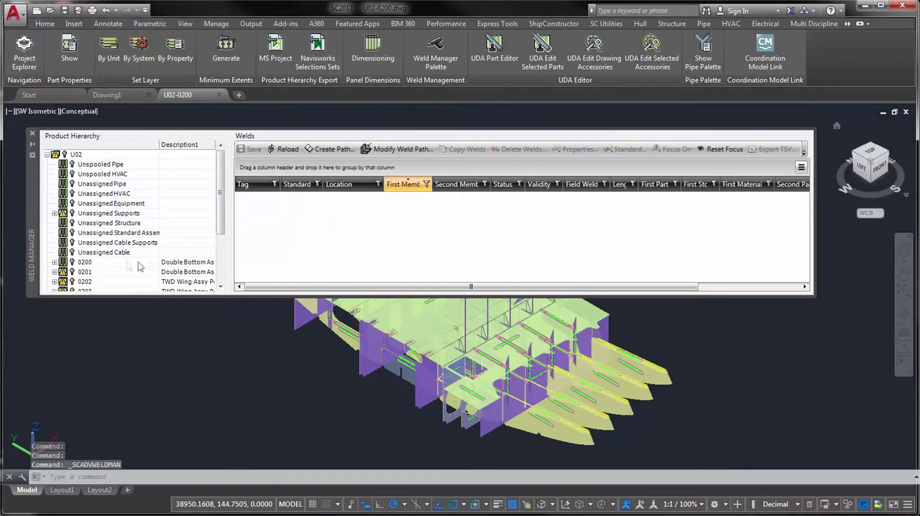
click(99, 263)
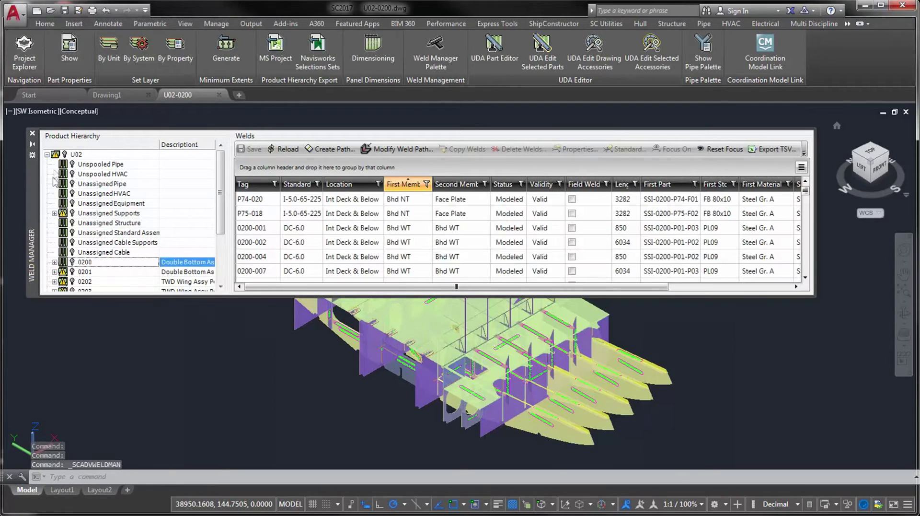
click(32, 143)
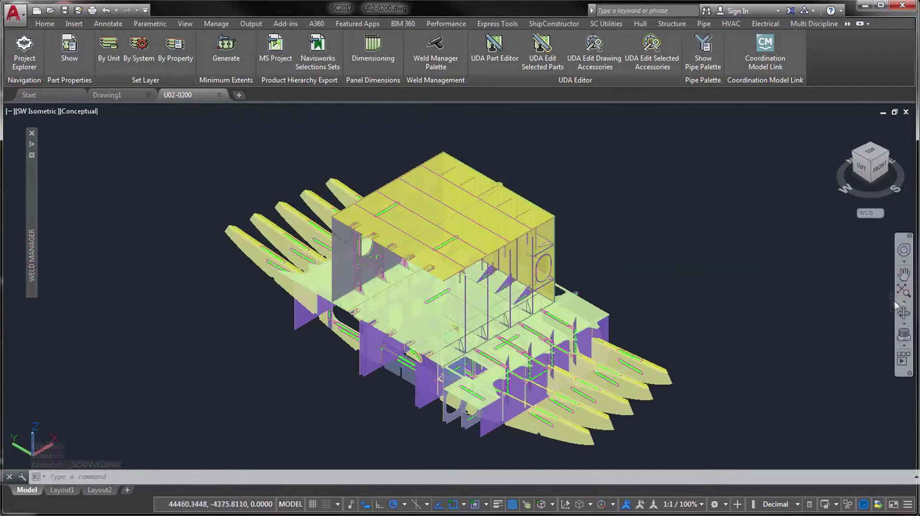
Orbit and zoom to the oval-opening bulkhead, then pick deck weld 0200-002 in the model.
click(903, 315)
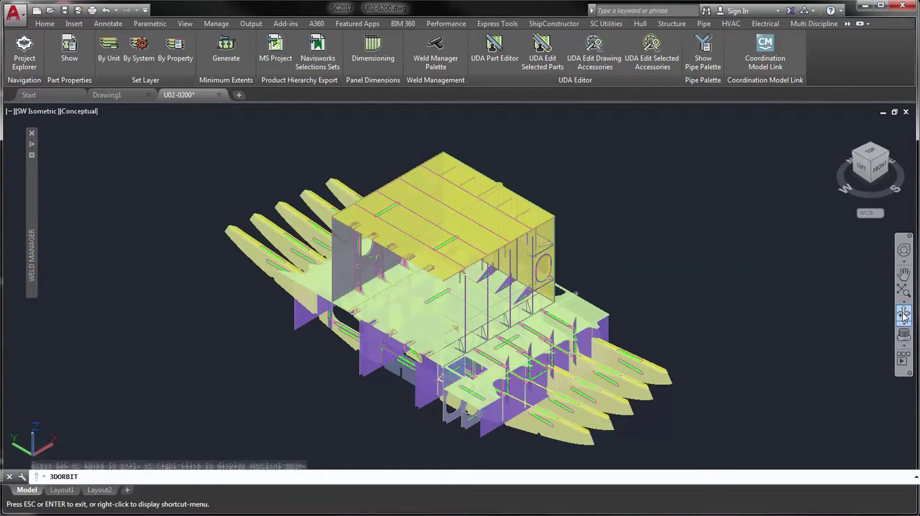
mouse_move(432, 325)
mouse_down()
mouse_move(526, 328)
mouse_move(426, 307)
mouse_up()
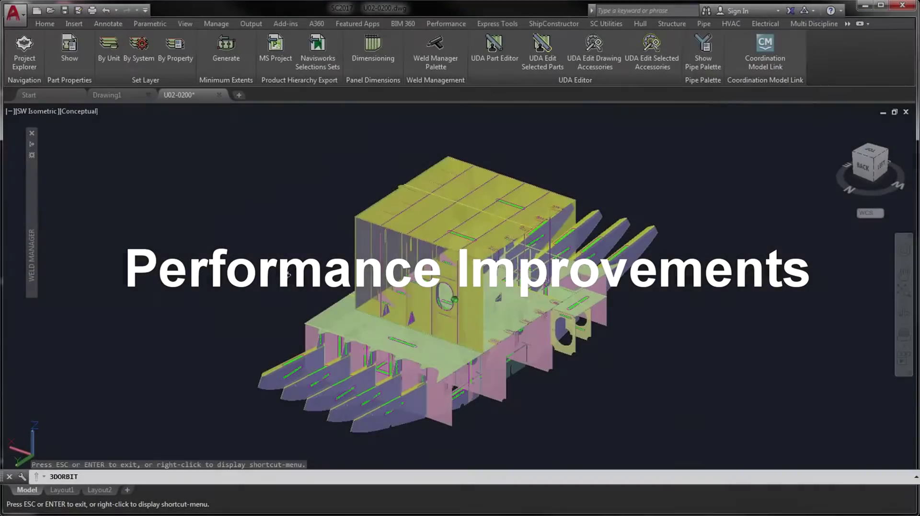
mouse_move(335, 307)
mouse_down()
mouse_move(336, 277)
mouse_move(307, 273)
mouse_up()
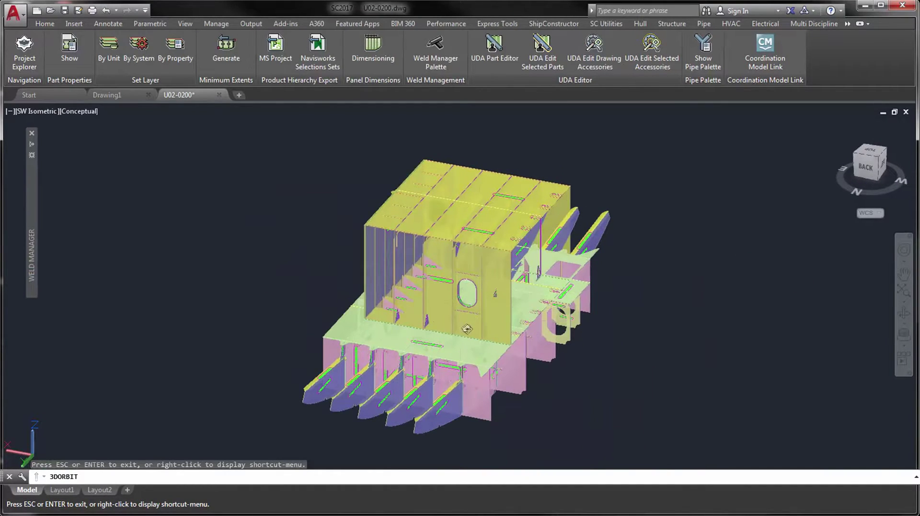
scroll(467, 329, up, 2)
scroll(479, 332, up, 2)
scroll(491, 335, up, 2)
scroll(504, 339, up, 2)
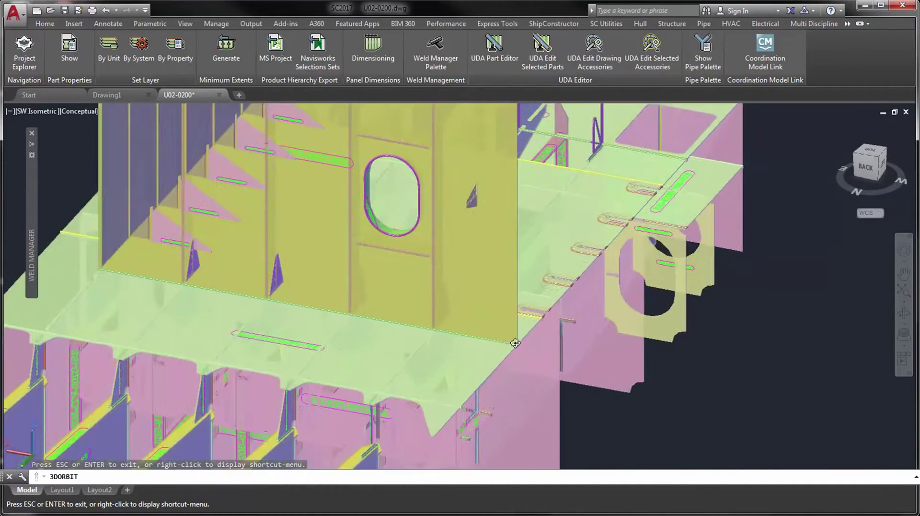
scroll(515, 342, up, 2)
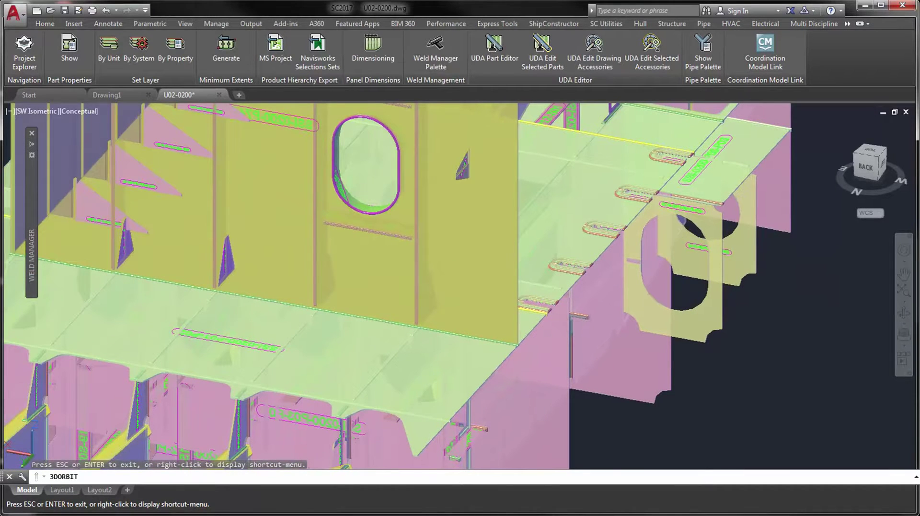
key(Escape)
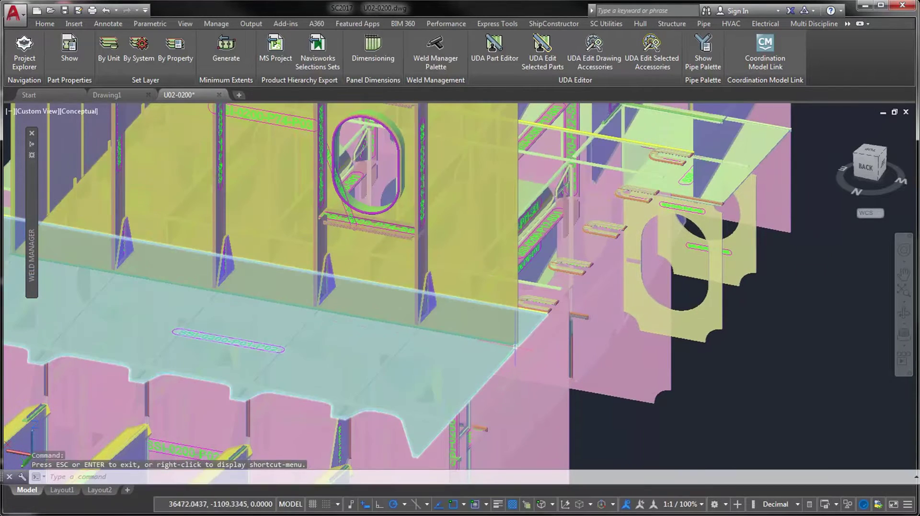
click(516, 344)
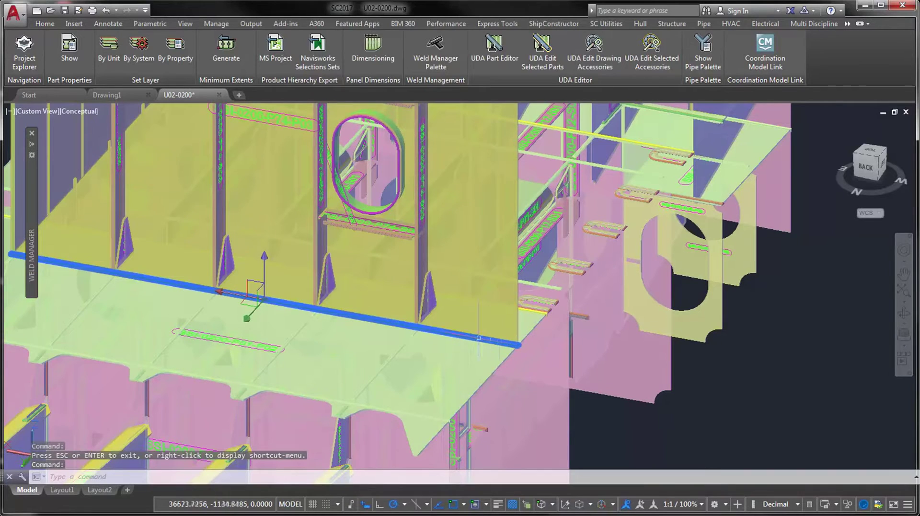
mouse_move(31, 216)
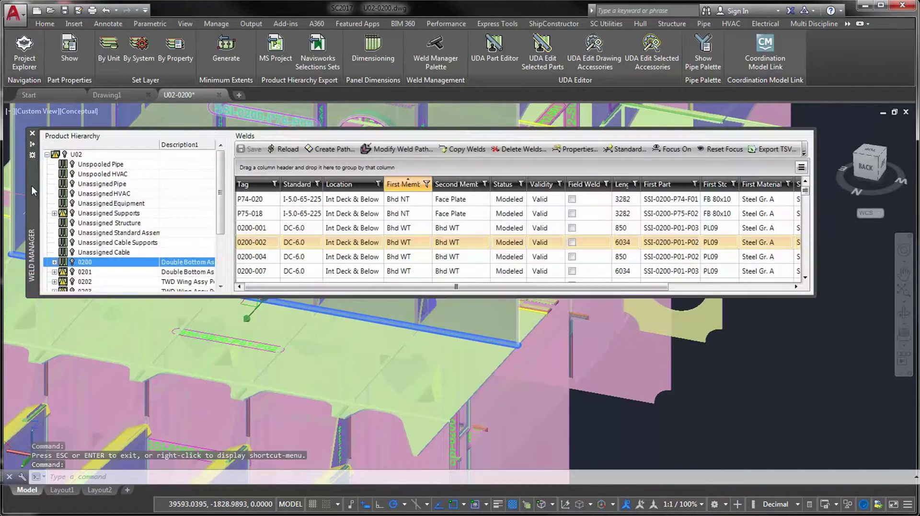
Focus the view on welds P74-020 and P75-018 and frame their two bulkhead plates.
click(250, 200)
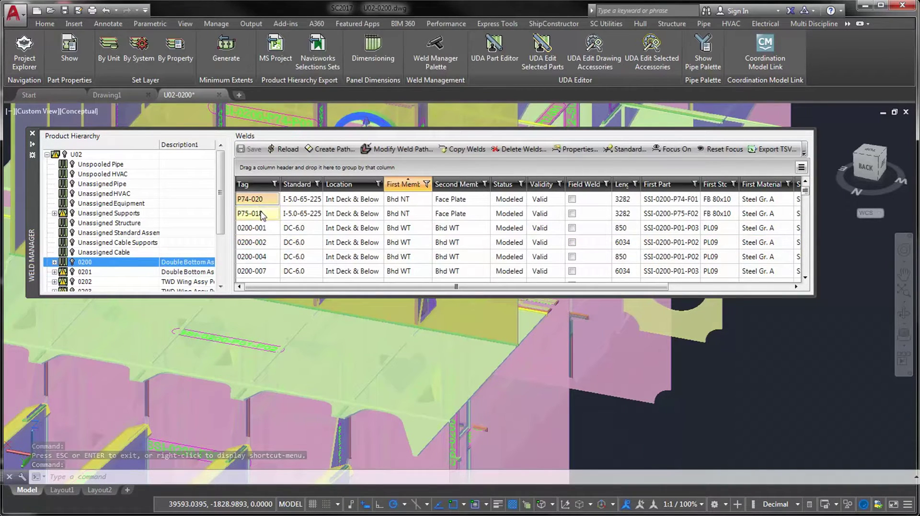
ctrl+click(262, 214)
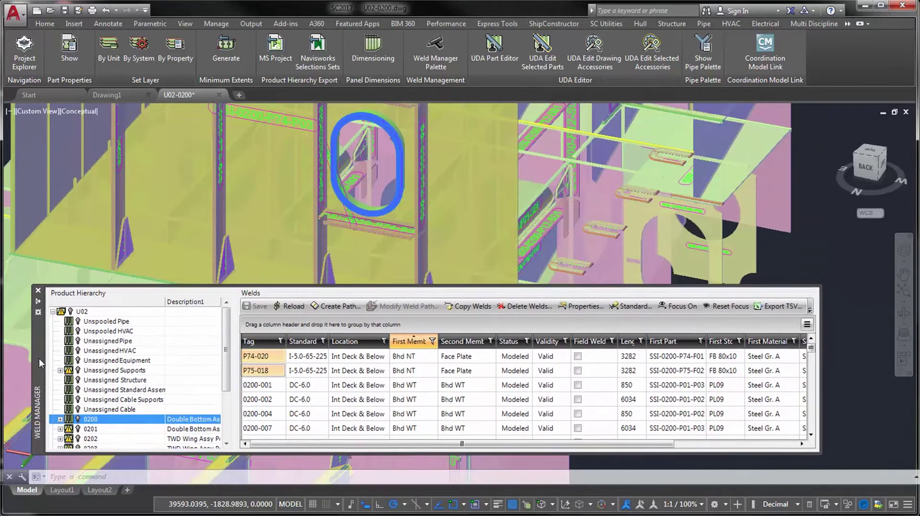
click(678, 306)
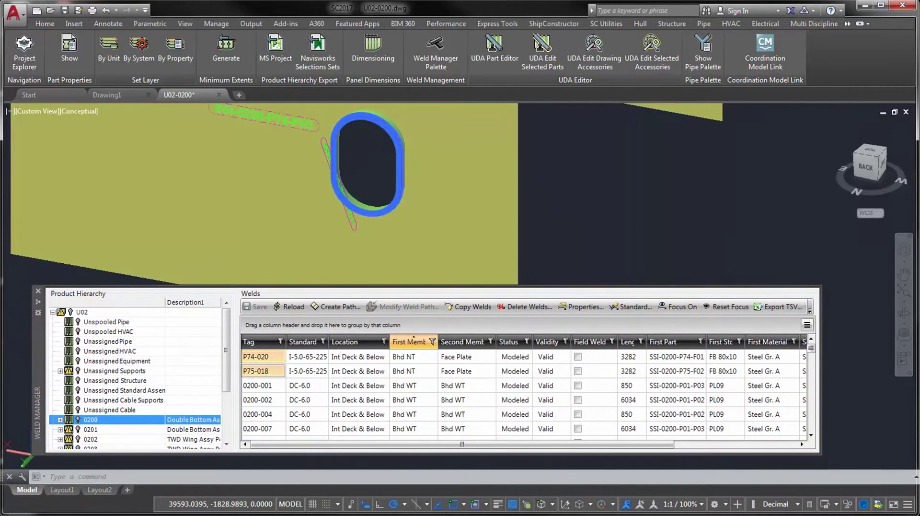
middle_drag(549, 211, 607, 340)
key(Escape)
scroll(619, 359, down, 4)
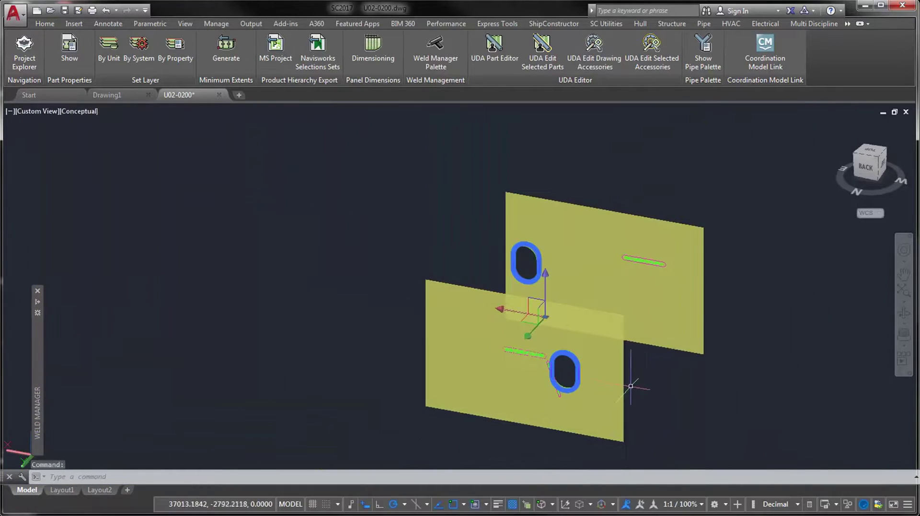
scroll(537, 353, up, 2)
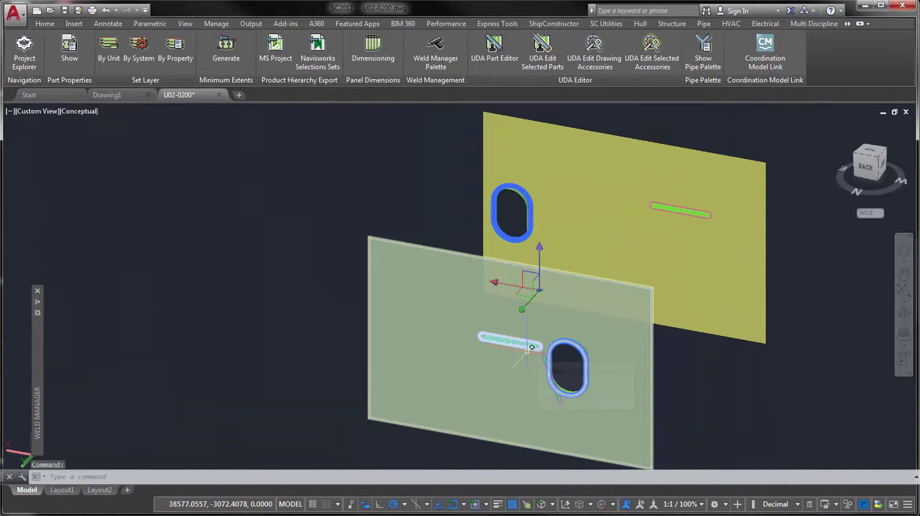
Set the project's Weld Solid Tolerance to 5 mm in Manager's Project Settings.
click(550, 25)
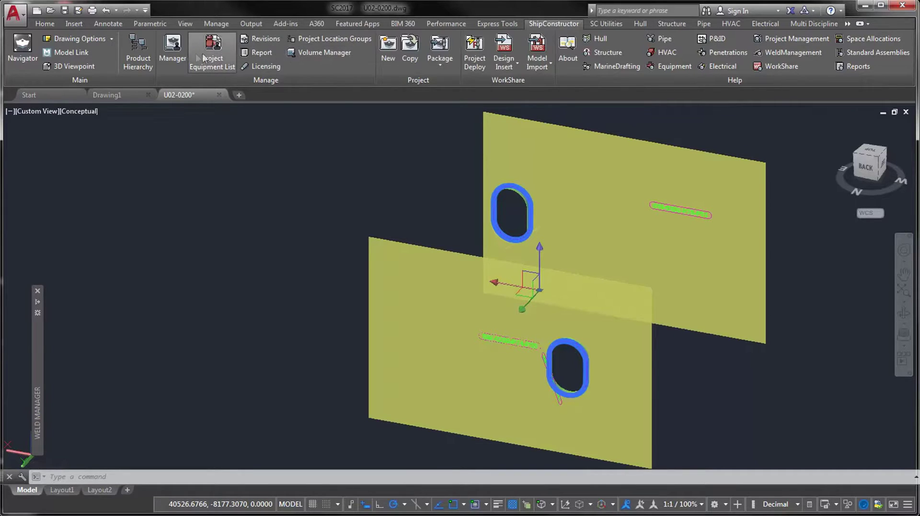
click(172, 48)
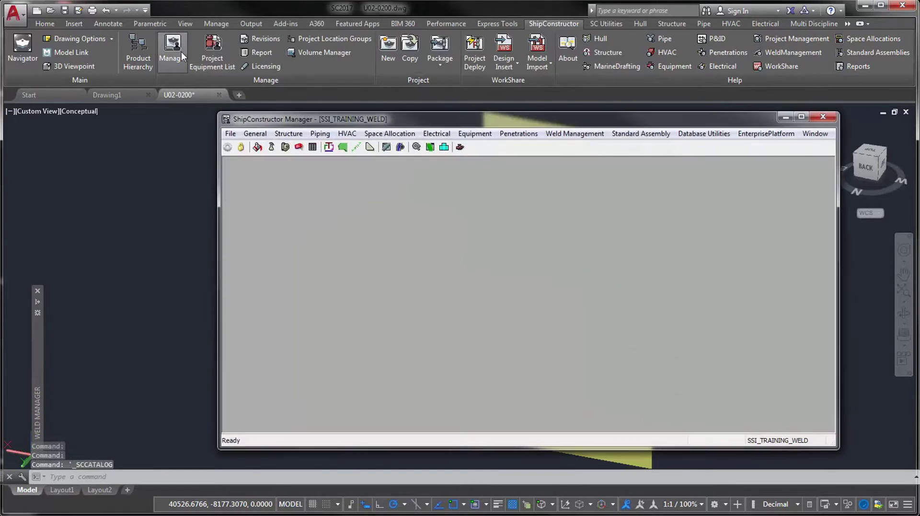
click(259, 137)
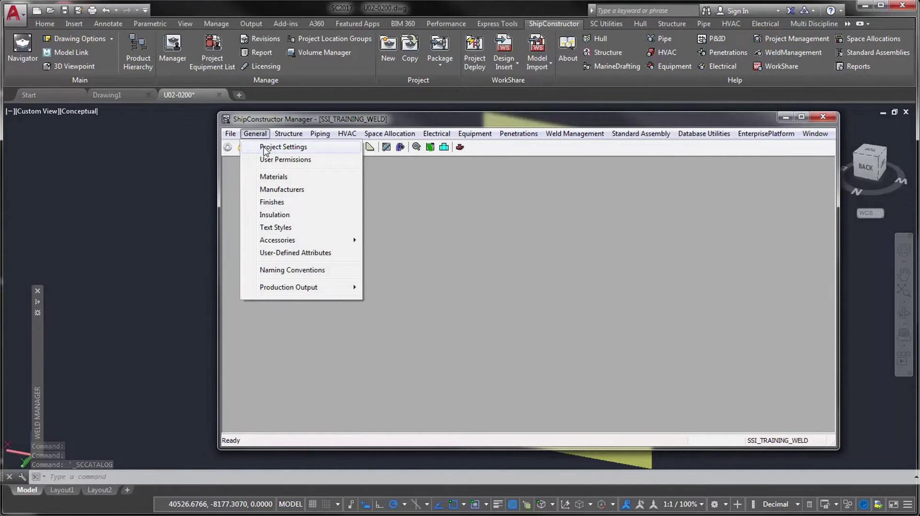
click(265, 148)
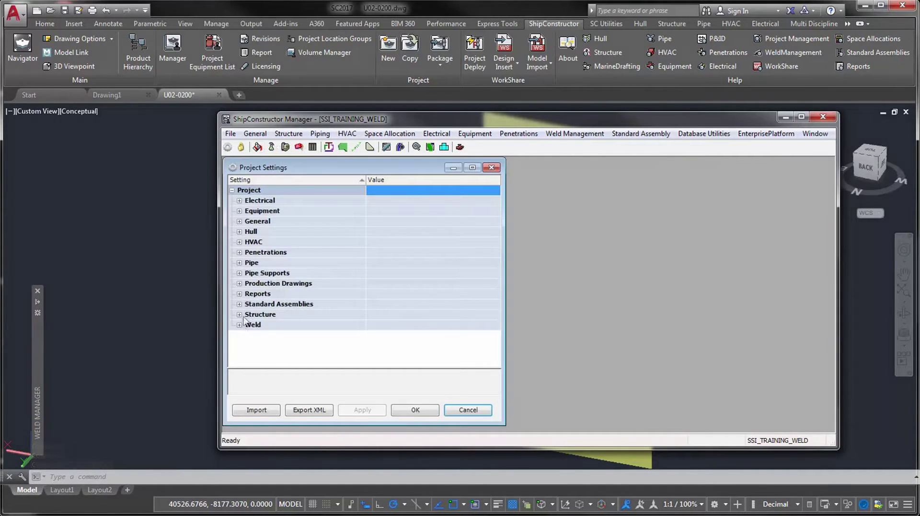
click(239, 325)
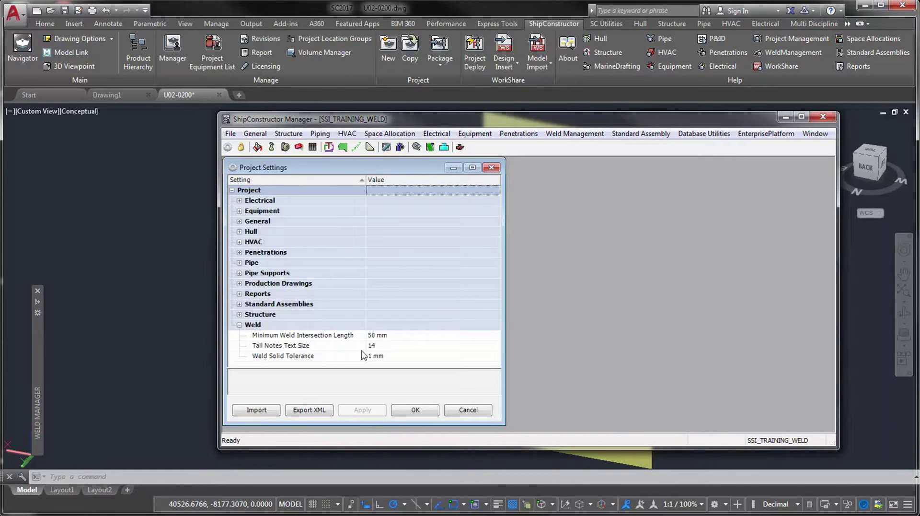
click(381, 357)
text(5)
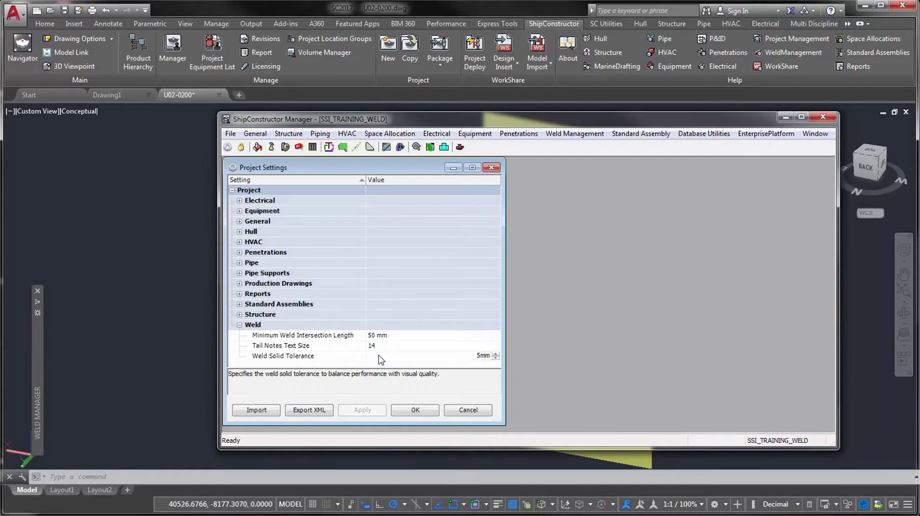
click(415, 411)
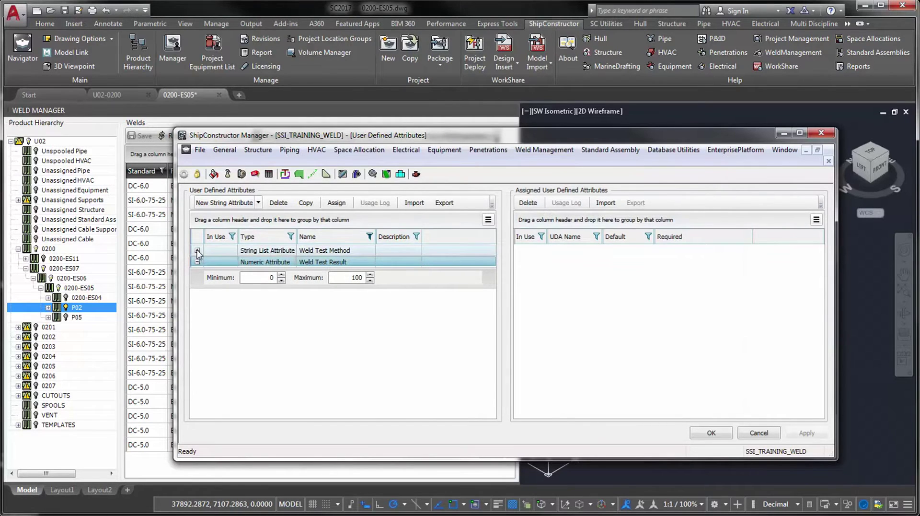
Assign Weld Test Method to welds with Visual Inspection as its default.
click(197, 250)
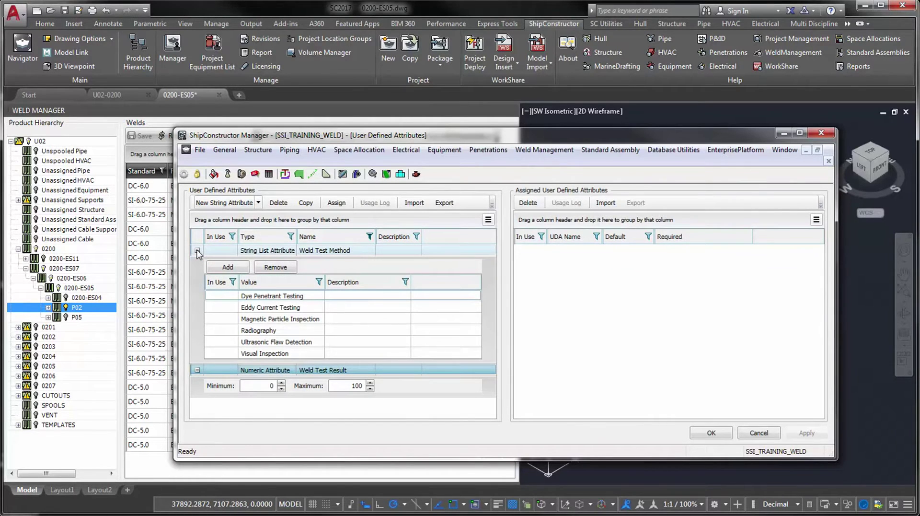
click(260, 251)
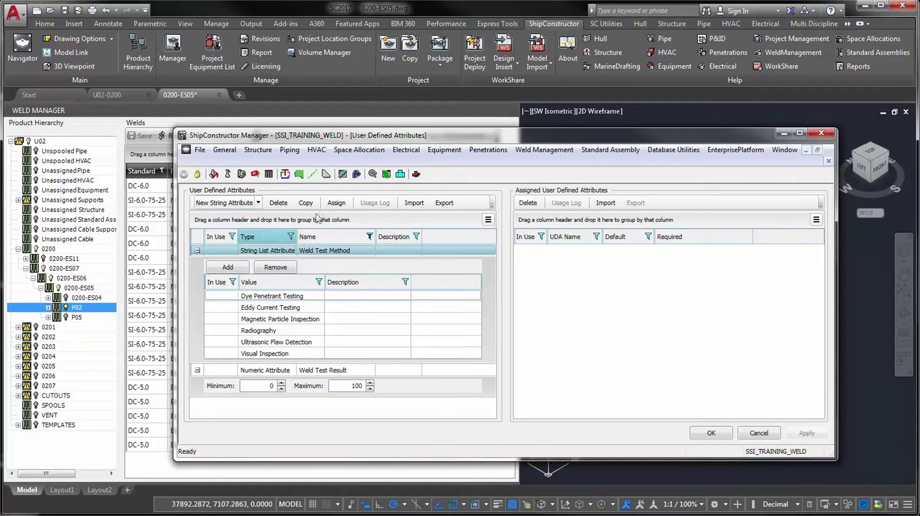
click(337, 203)
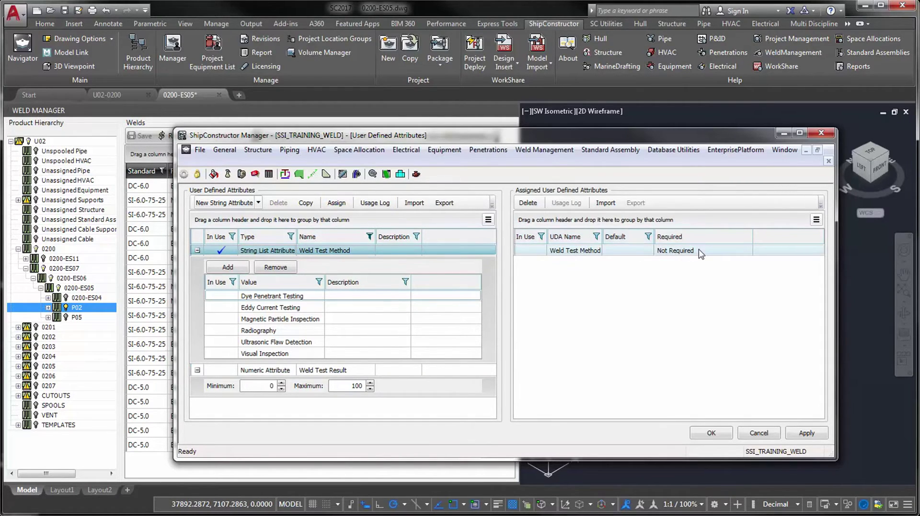
click(646, 254)
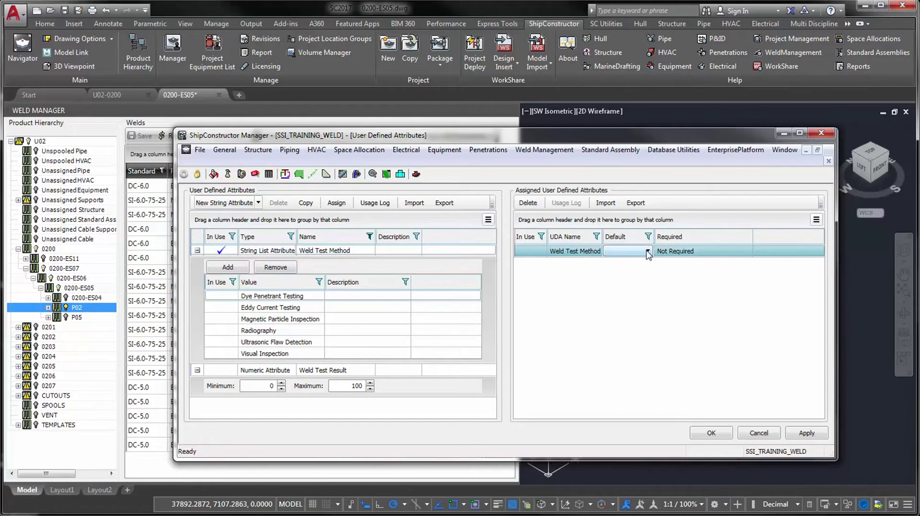
click(647, 251)
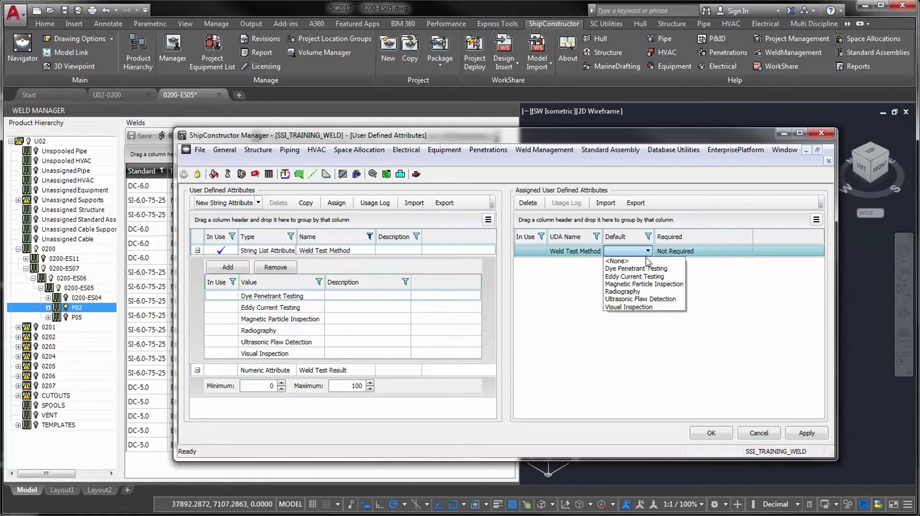
click(636, 308)
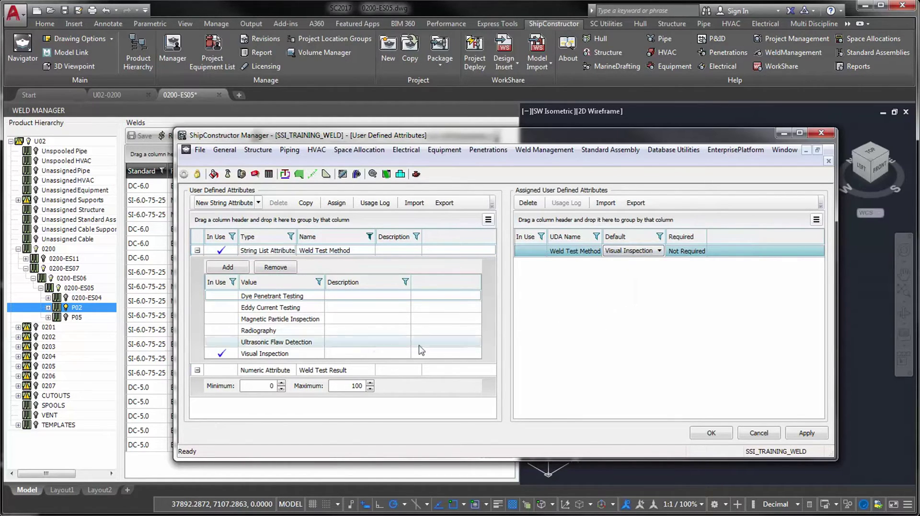
Assign Weld Test Result as 'Required and Deferred by Default' and apply the changes.
click(286, 371)
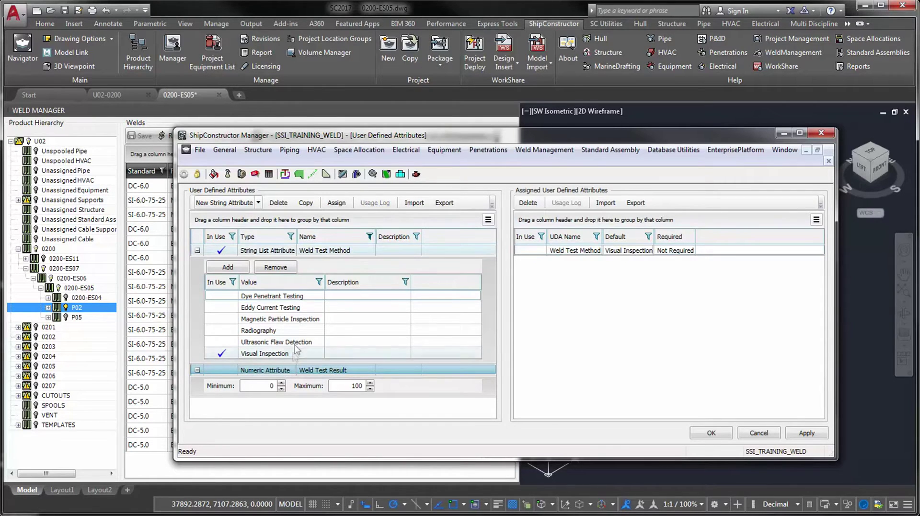
click(337, 203)
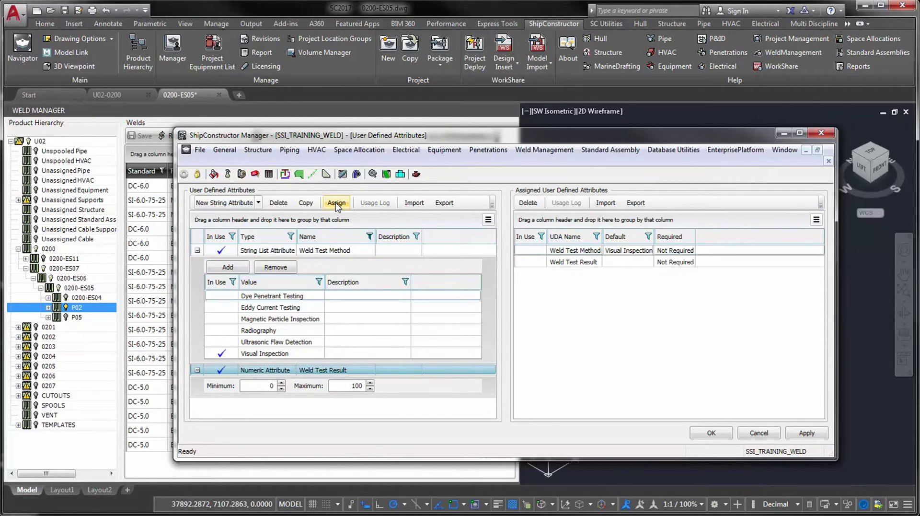
click(598, 264)
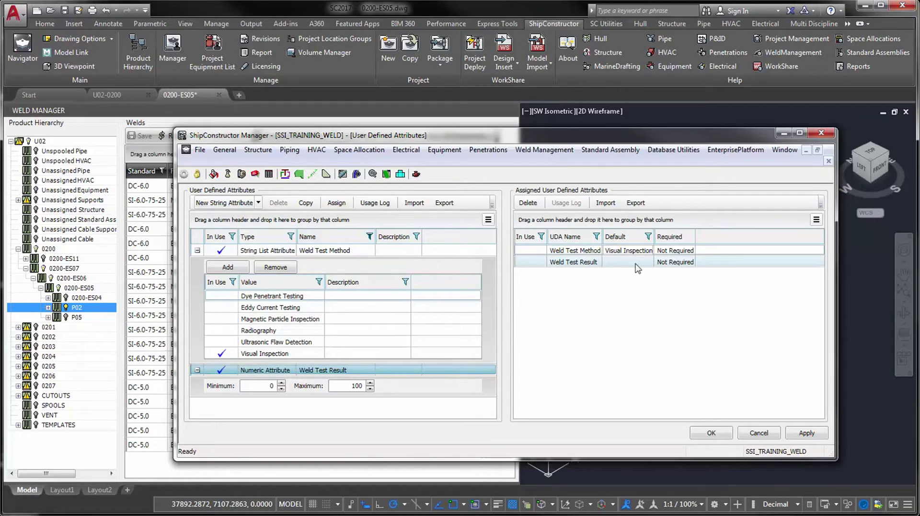
click(679, 264)
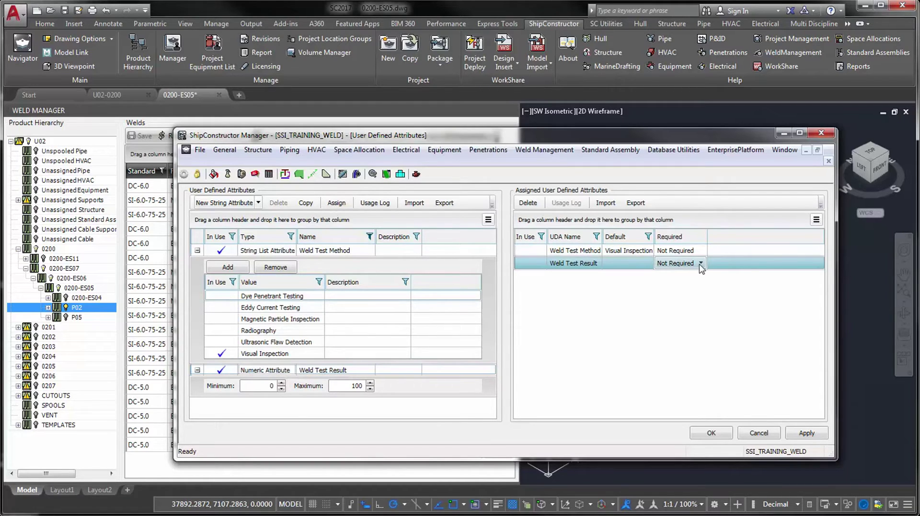
click(700, 263)
click(702, 285)
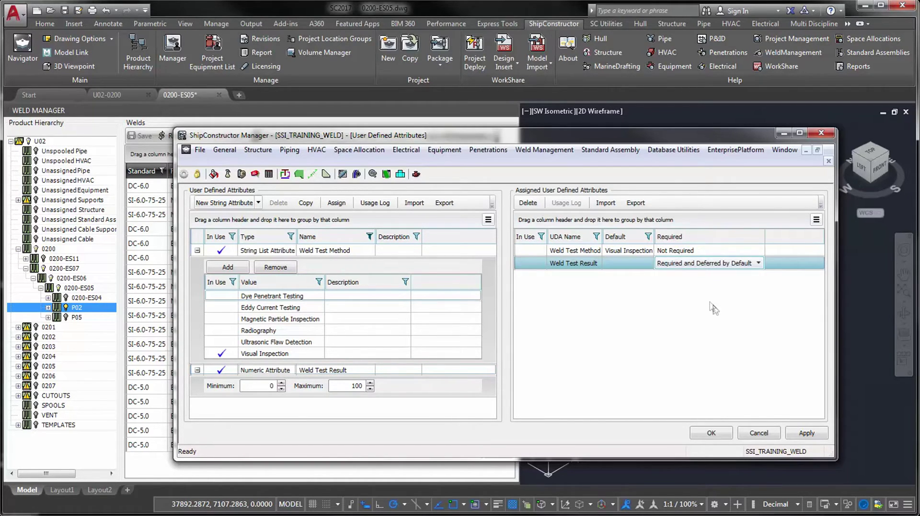
click(807, 434)
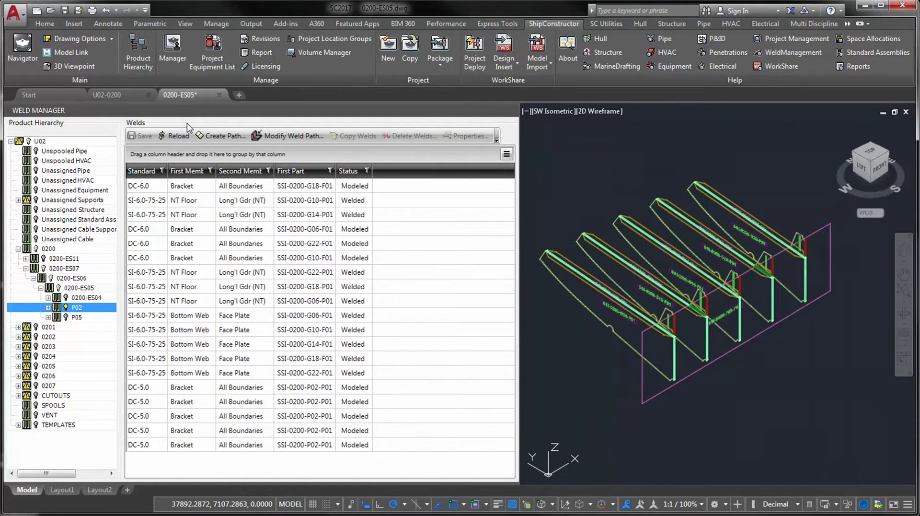
Reload Weld Manager for all model parts to show the new test columns, and collapse P02.
click(177, 136)
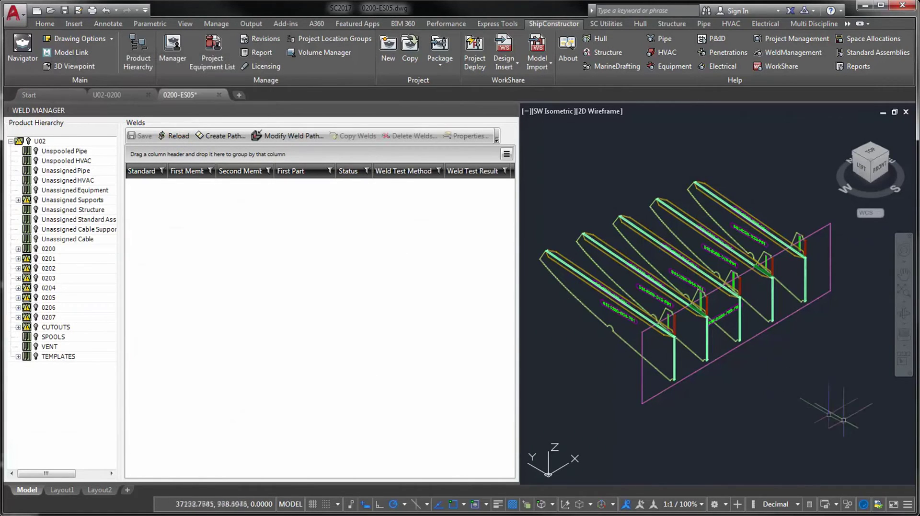
click(866, 425)
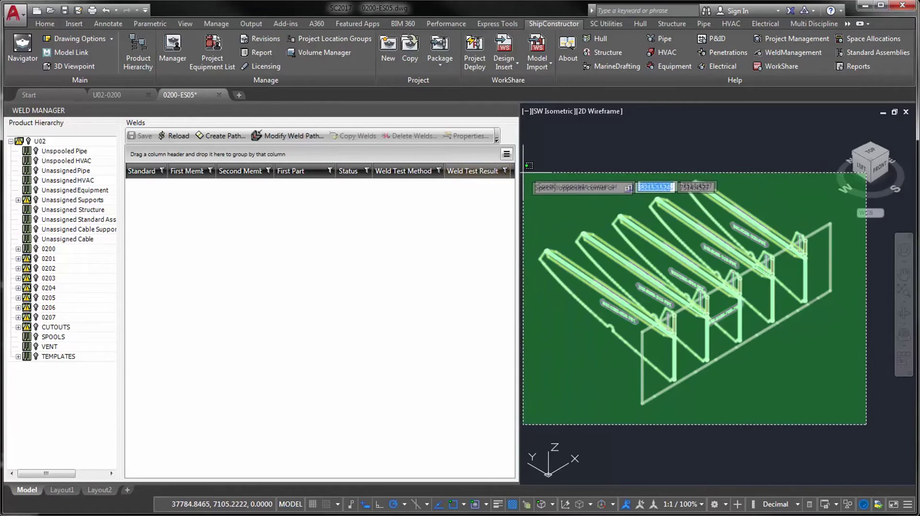
click(537, 159)
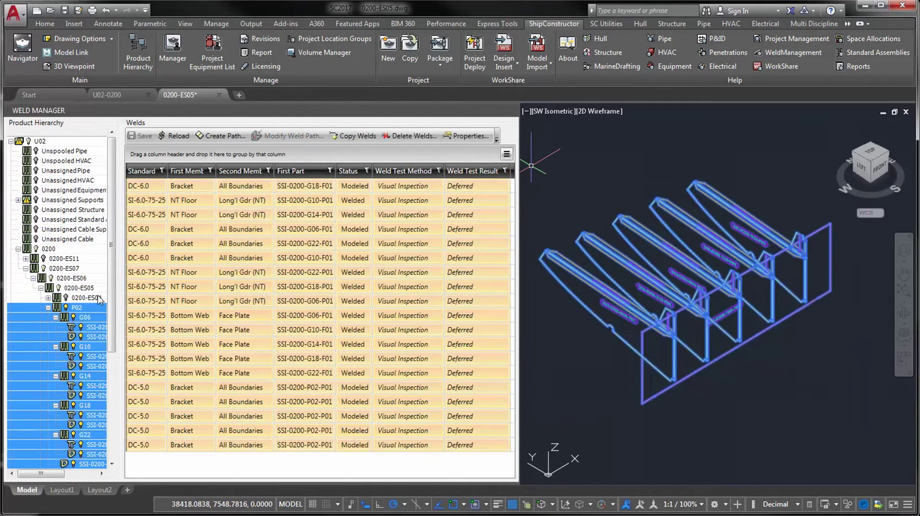
click(79, 307)
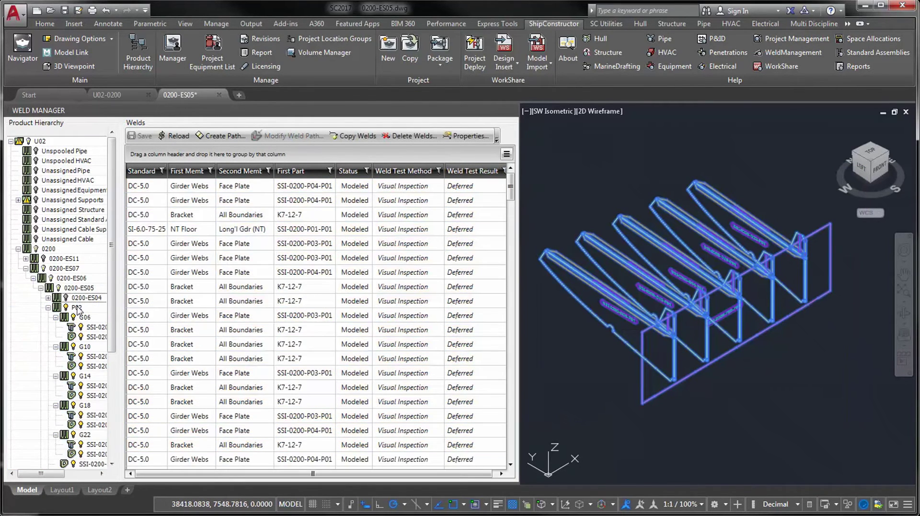
click(48, 308)
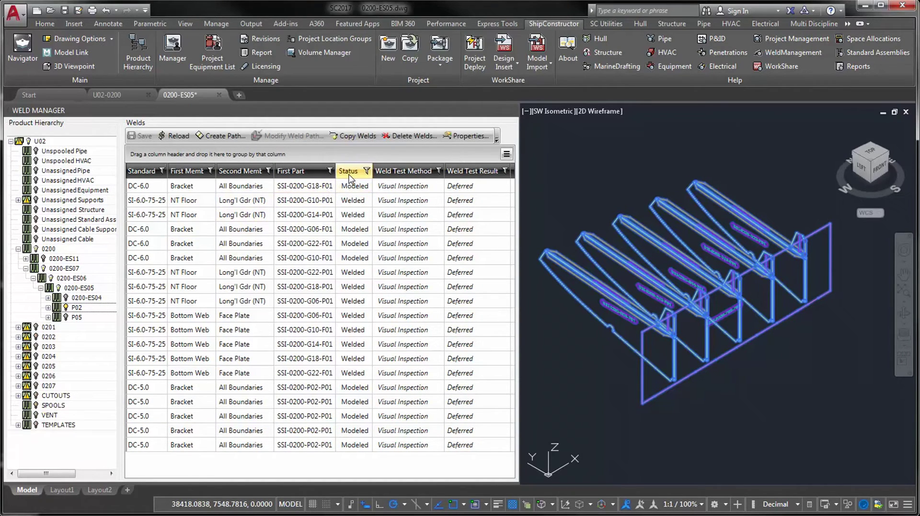
Group welds by Status, sort Welded by First Memb and First Part, and select SSI-0200-G06-P01.
drag(349, 176, 188, 159)
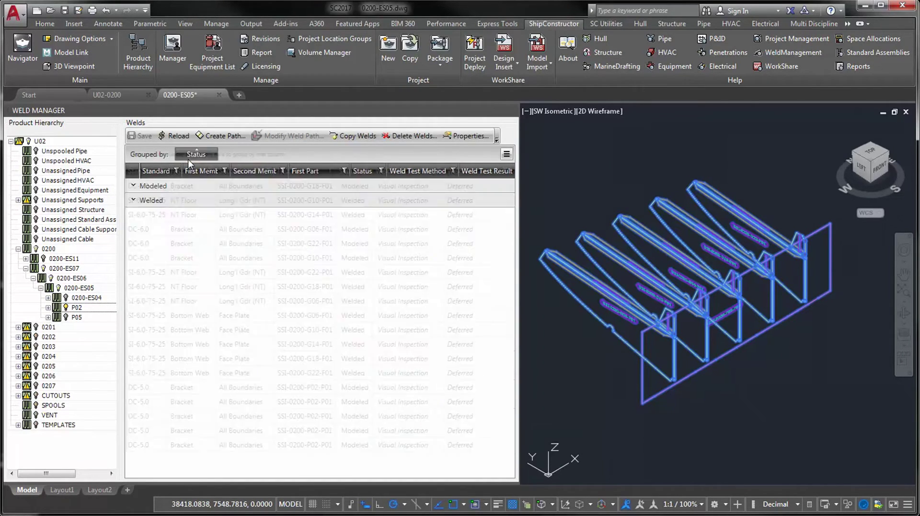
click(134, 201)
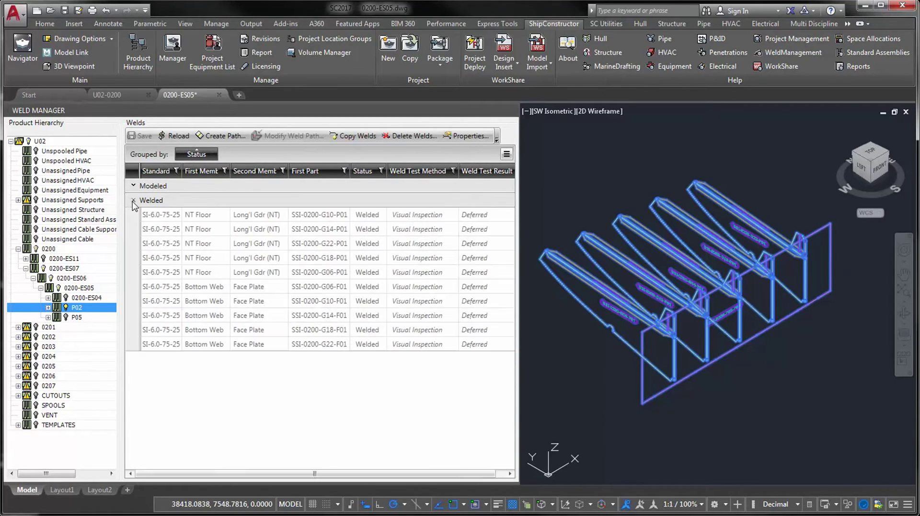
click(209, 173)
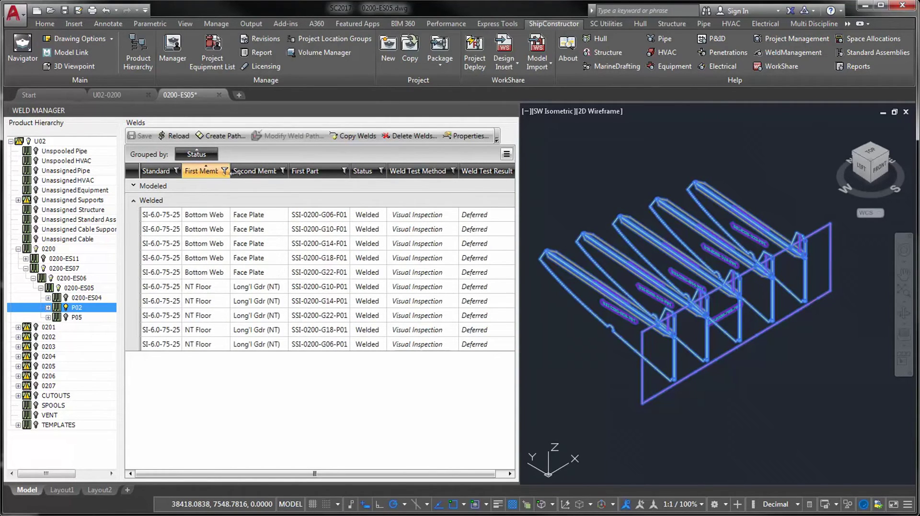
click(309, 172)
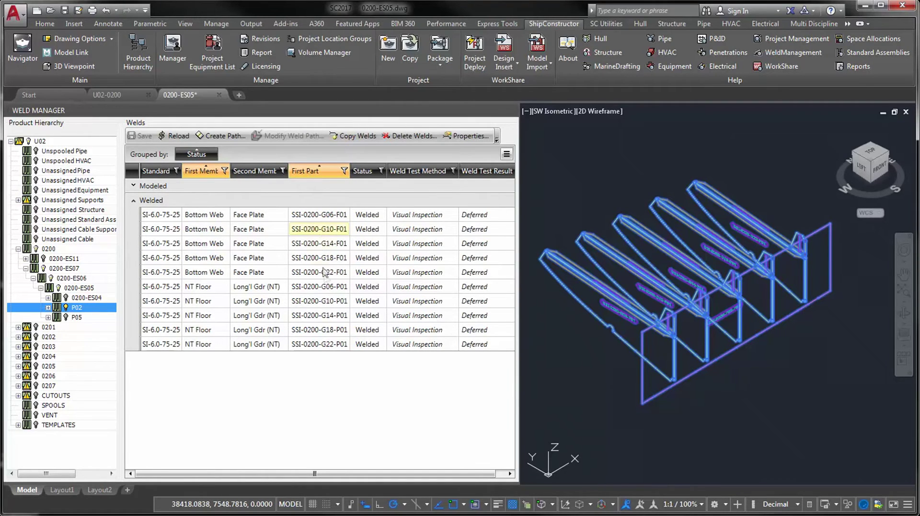
click(329, 289)
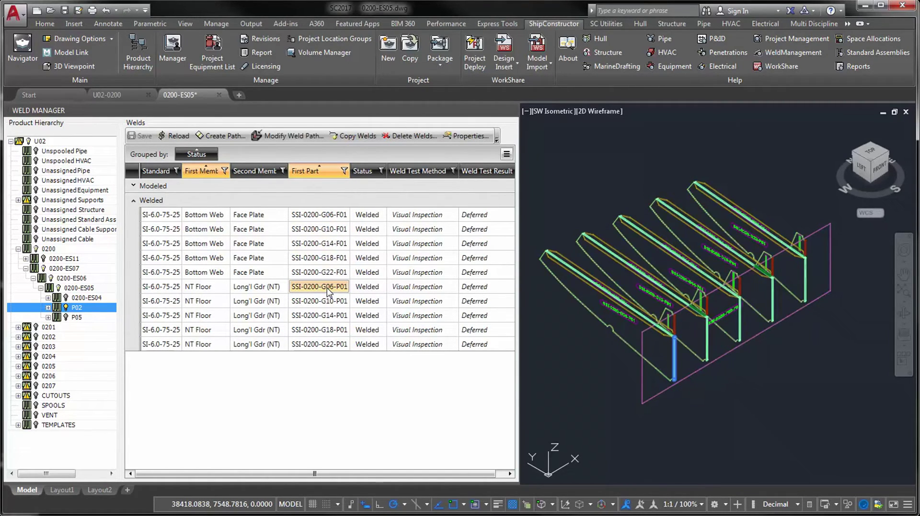
click(450, 290)
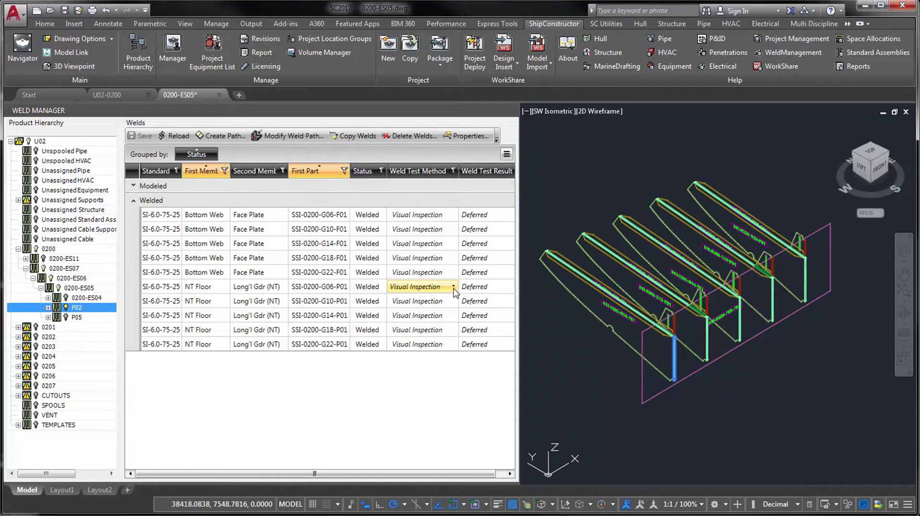
Give SSI-0200-G06-P01 Magnetic Particle Inspection with result 95, and SSI-0200-G10-P01 result 100.
click(454, 287)
click(445, 327)
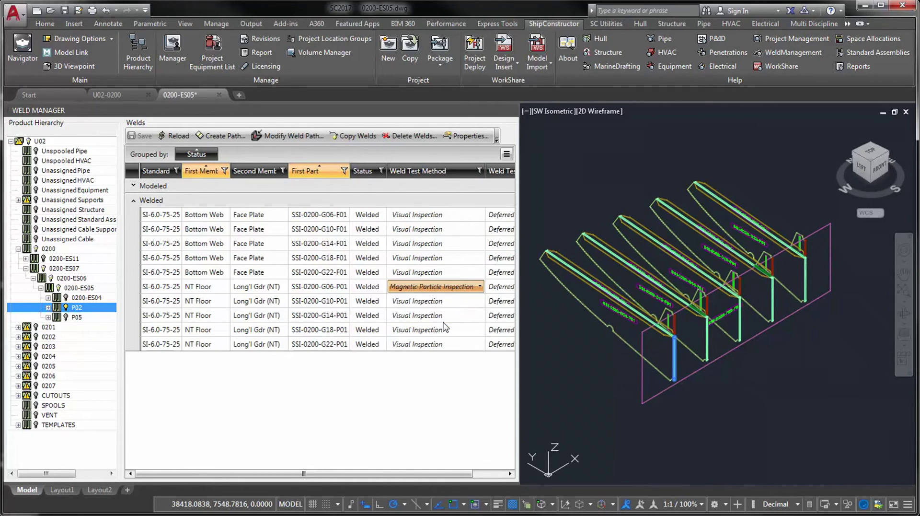
click(499, 287)
text(95)
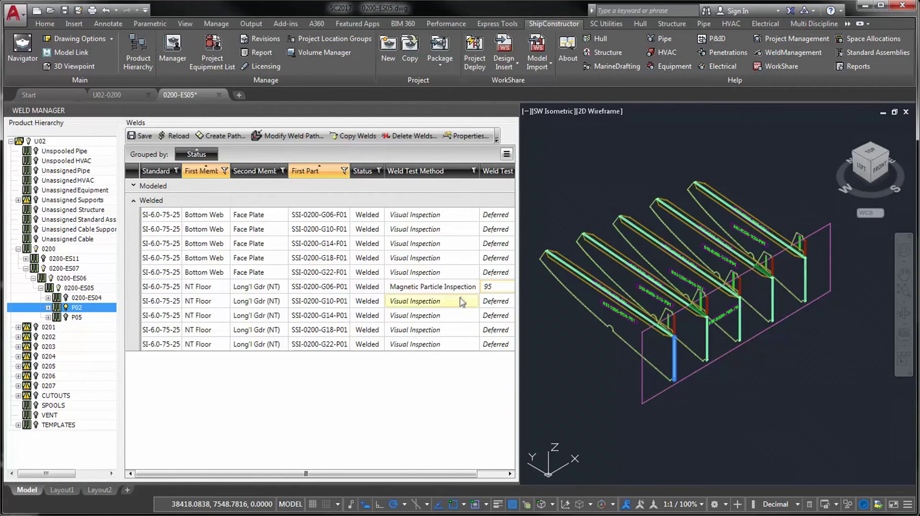
click(488, 302)
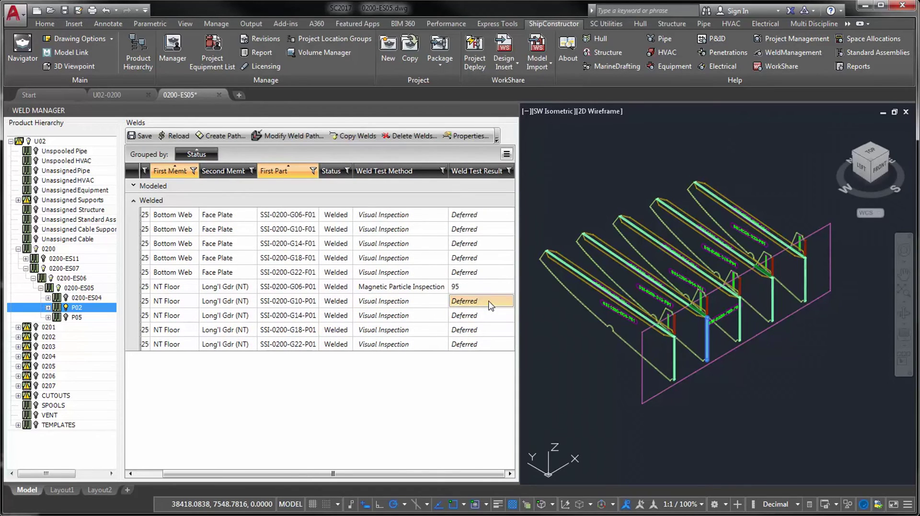
click(489, 301)
text(100)
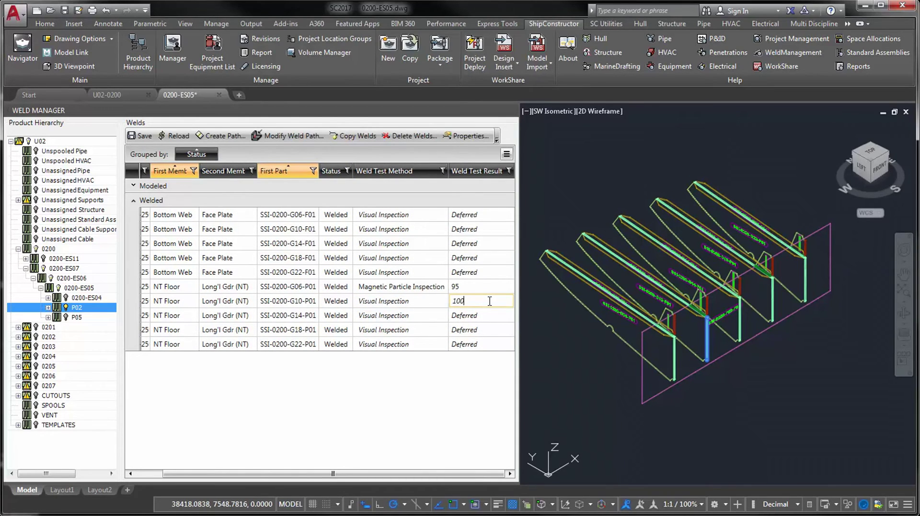
Give SSI-0200-G14-P01 Magnetic Particle Inspection with a test result of 98.
click(434, 316)
click(442, 316)
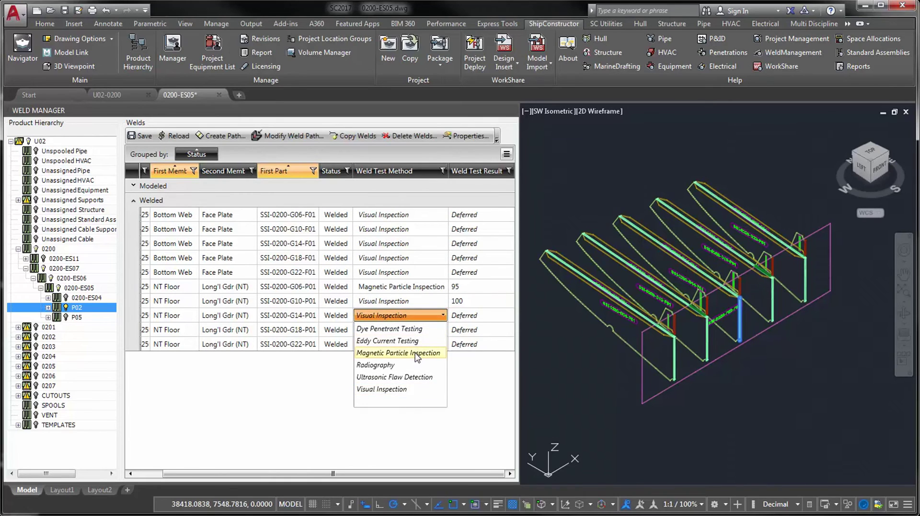
click(416, 355)
click(482, 316)
text(98)
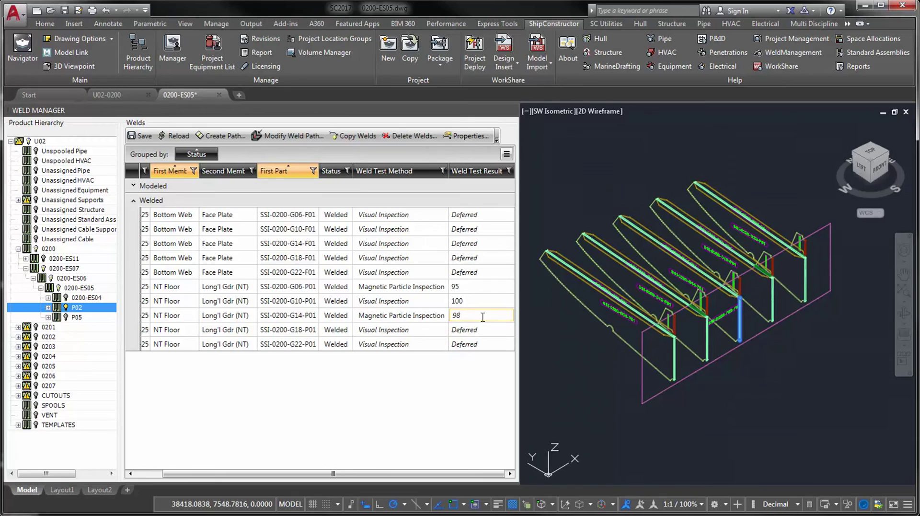
click(481, 330)
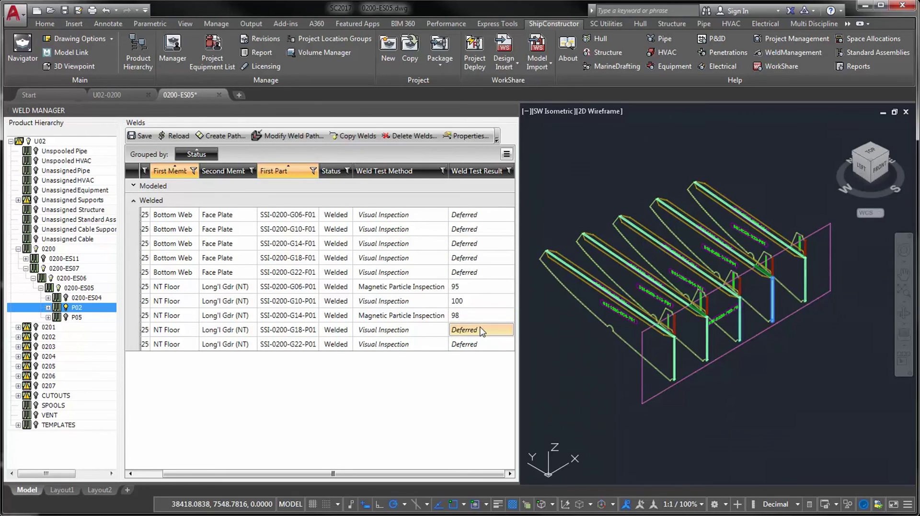